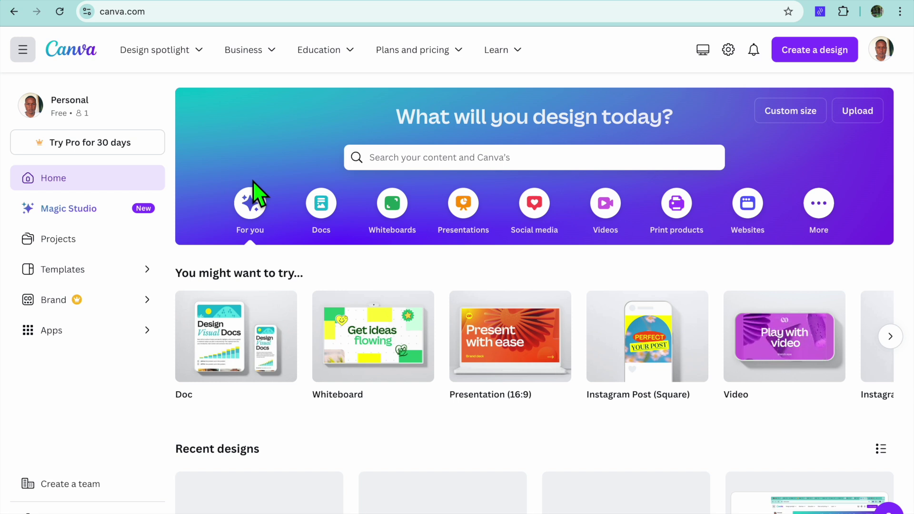
# - Pick the Presentations category on the Canva home page
pyautogui.click(470, 208)
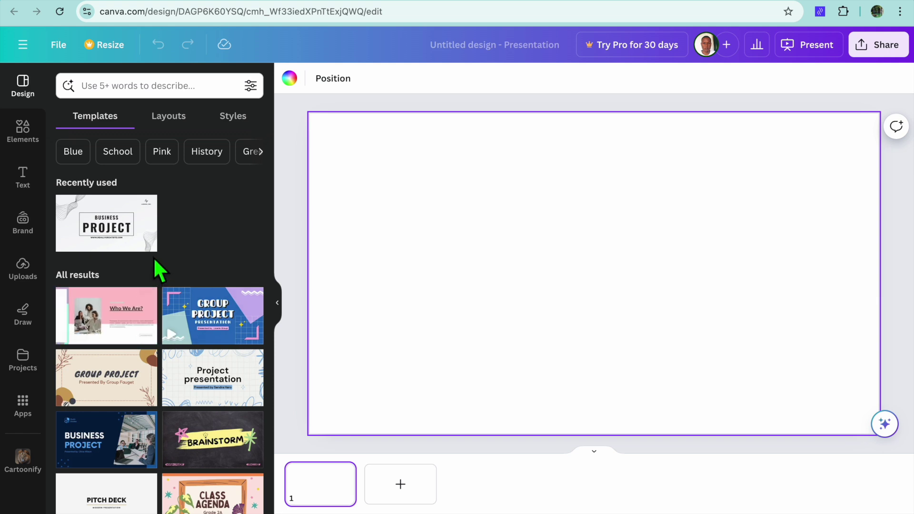
# - Browse Layouts, Templates and Styles, then open the recently used Business Project template's pages
pyautogui.click(167, 116)
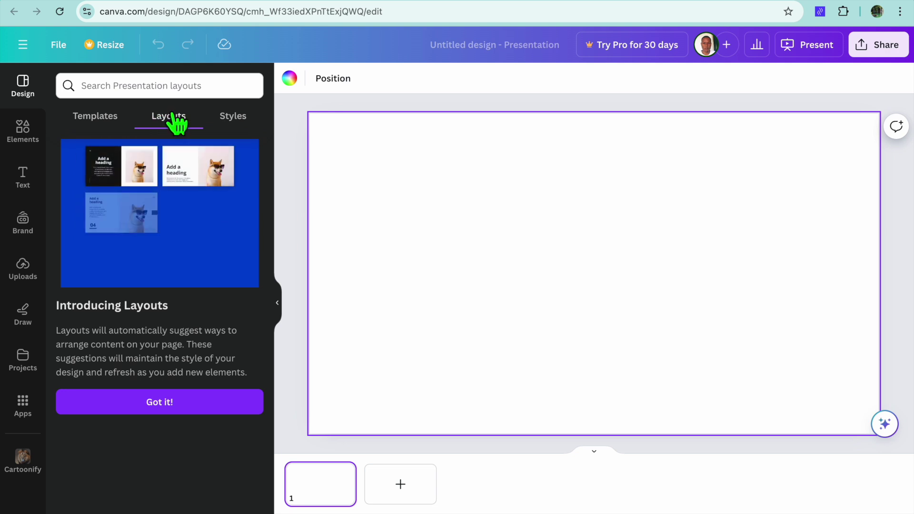
pyautogui.click(96, 116)
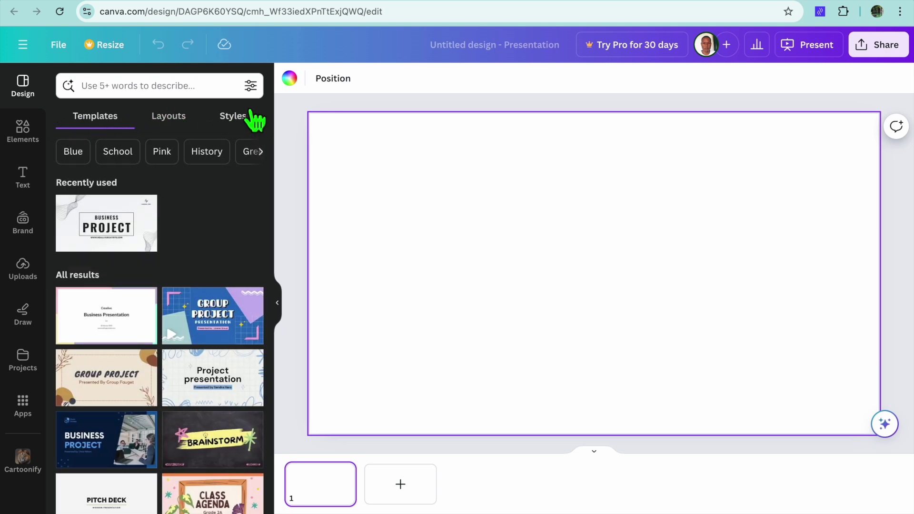
pyautogui.click(233, 116)
pyautogui.click(95, 116)
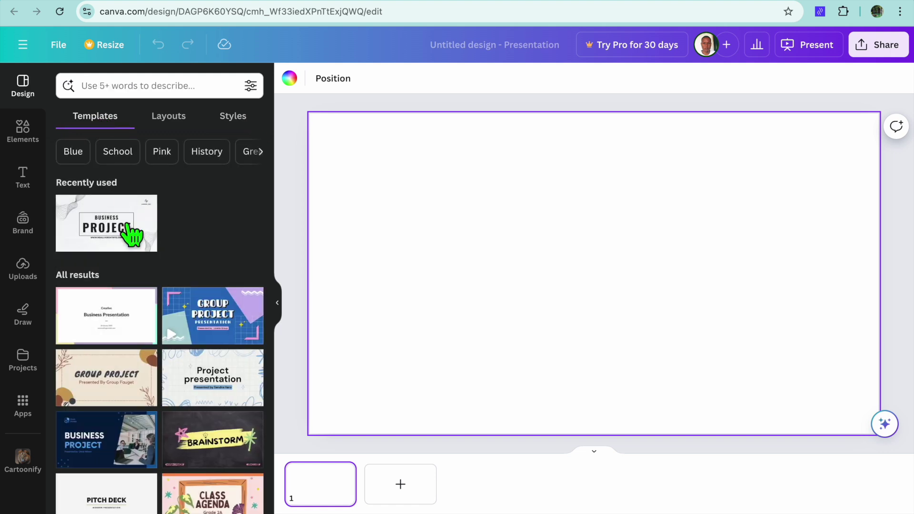
pyautogui.click(108, 225)
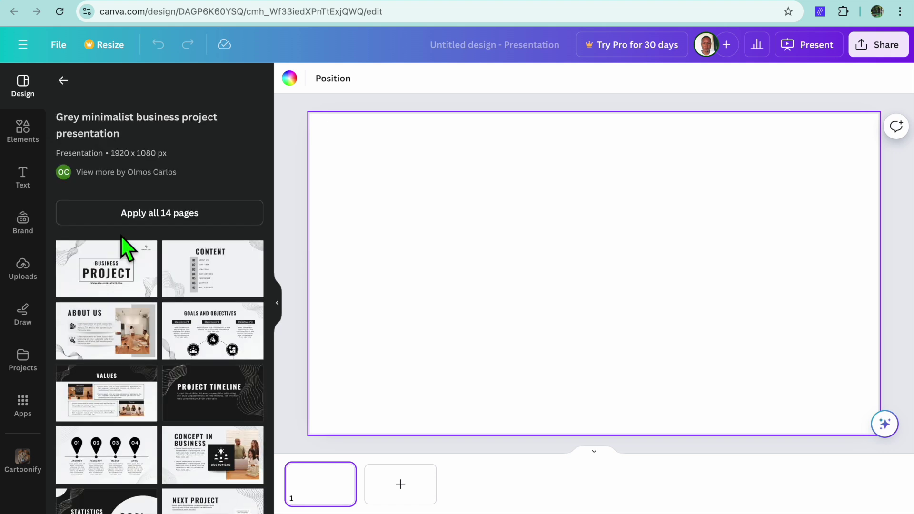
# - Apply all 14 Business Project pages and deselect the title slide's wave image
pyautogui.click(160, 212)
pyautogui.click(159, 213)
pyautogui.click(426, 211)
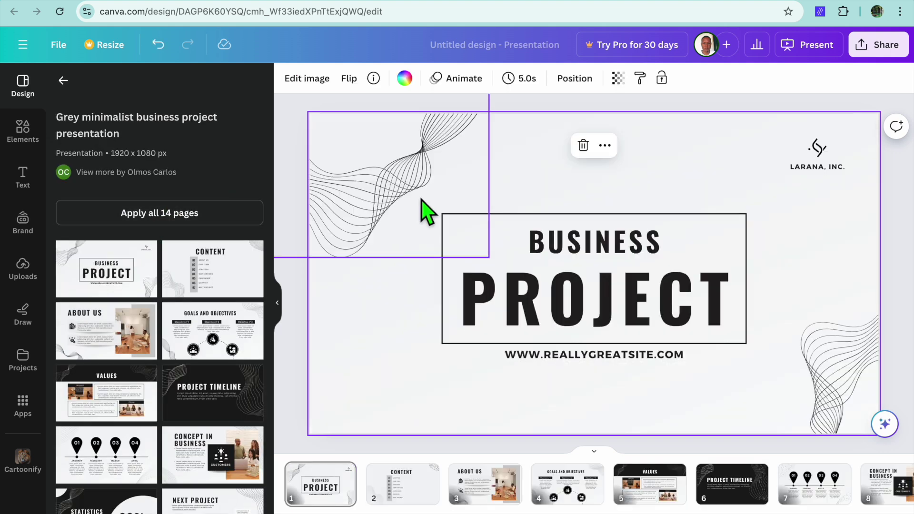
pyautogui.click(304, 277)
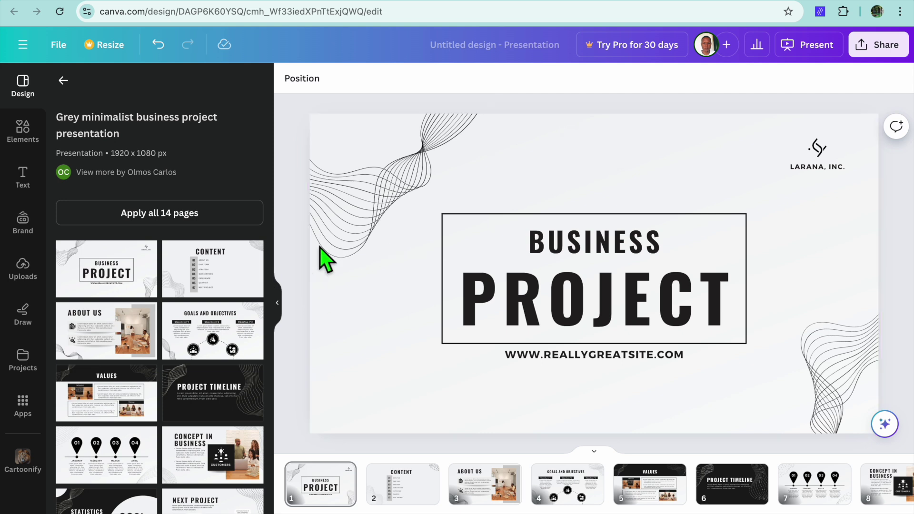
# - Choose 'Present and record' from the Present menu and enter the recording studio
pyautogui.click(809, 50)
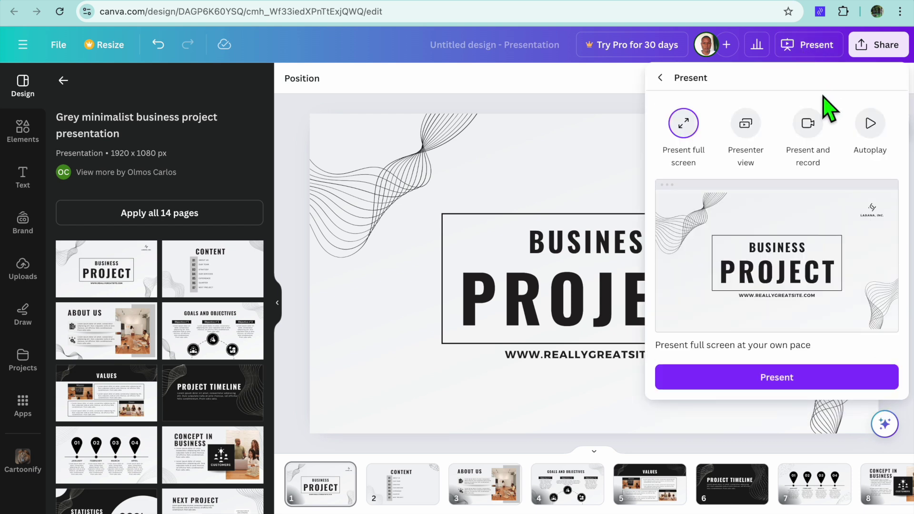
pyautogui.click(808, 127)
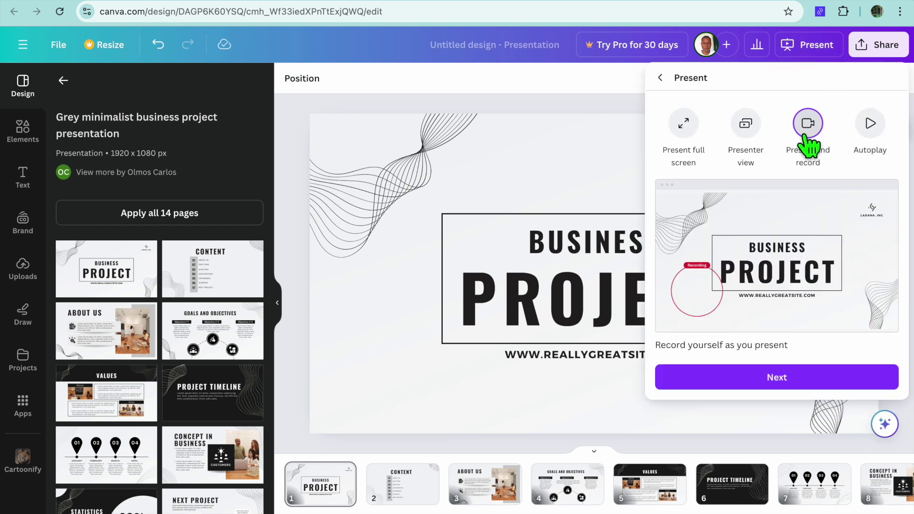
pyautogui.click(778, 377)
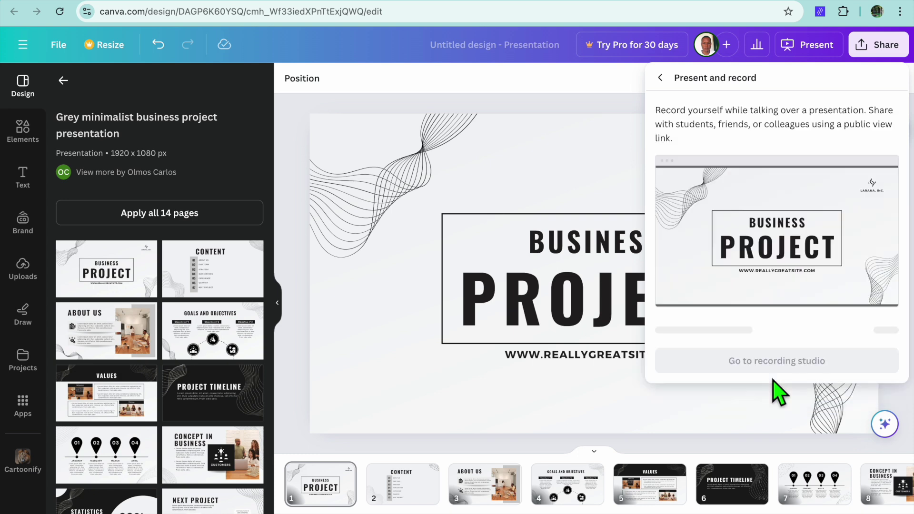
pyautogui.click(776, 335)
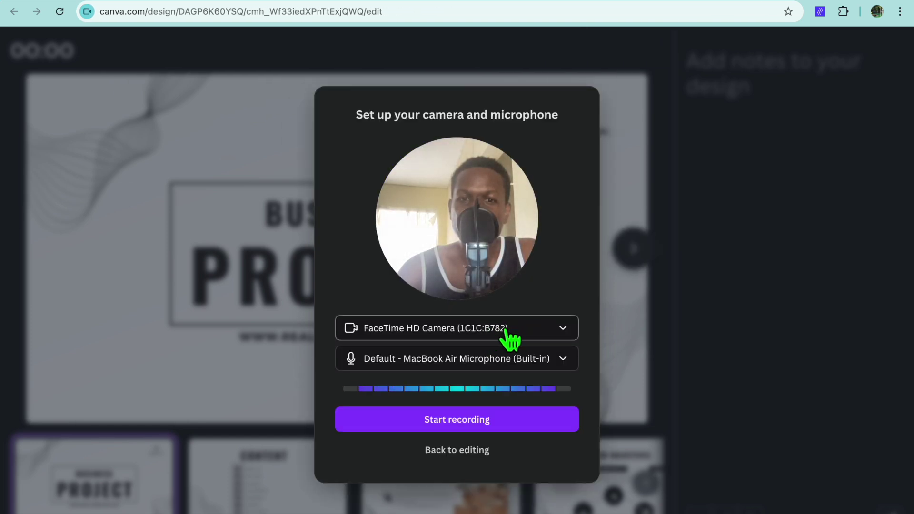
pyautogui.click(532, 335)
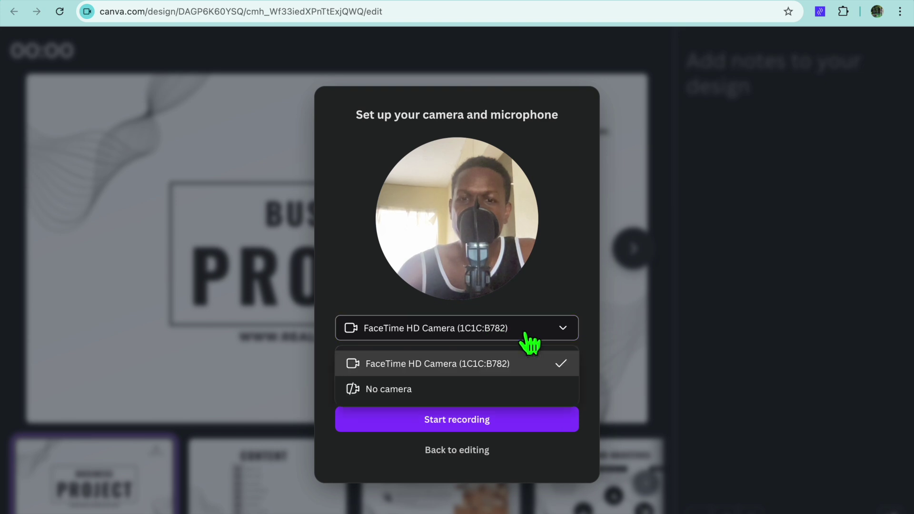
pyautogui.click(404, 389)
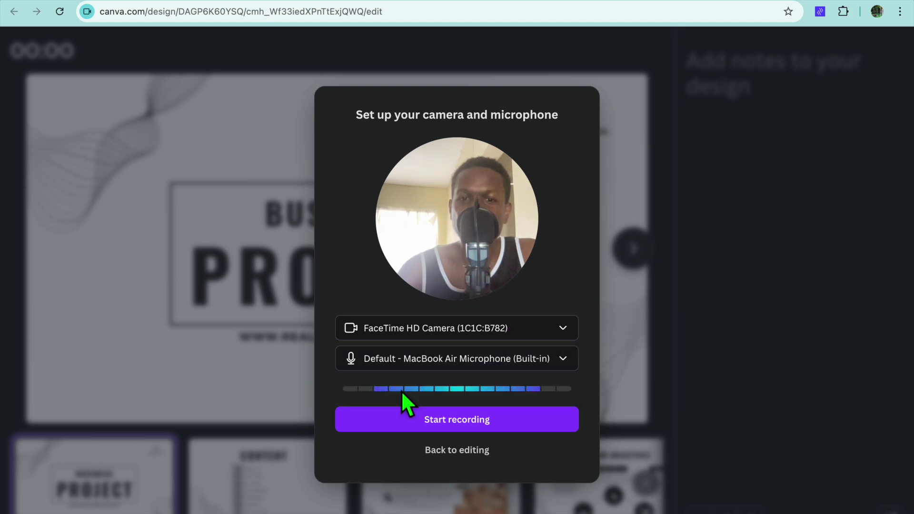
pyautogui.click(530, 335)
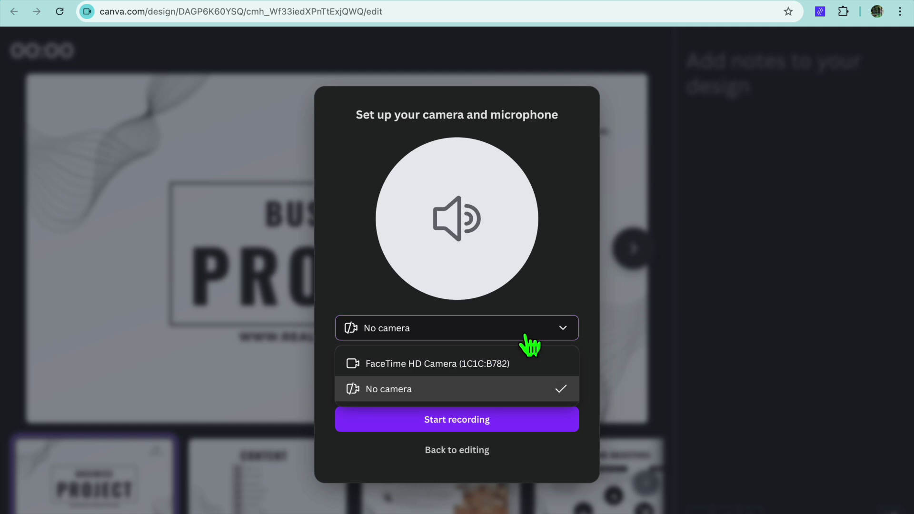
pyautogui.click(480, 366)
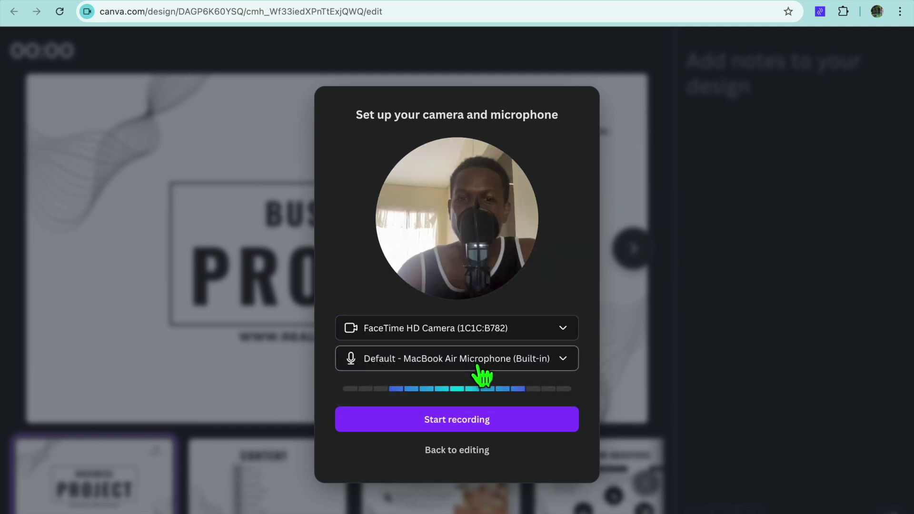
pyautogui.click(503, 429)
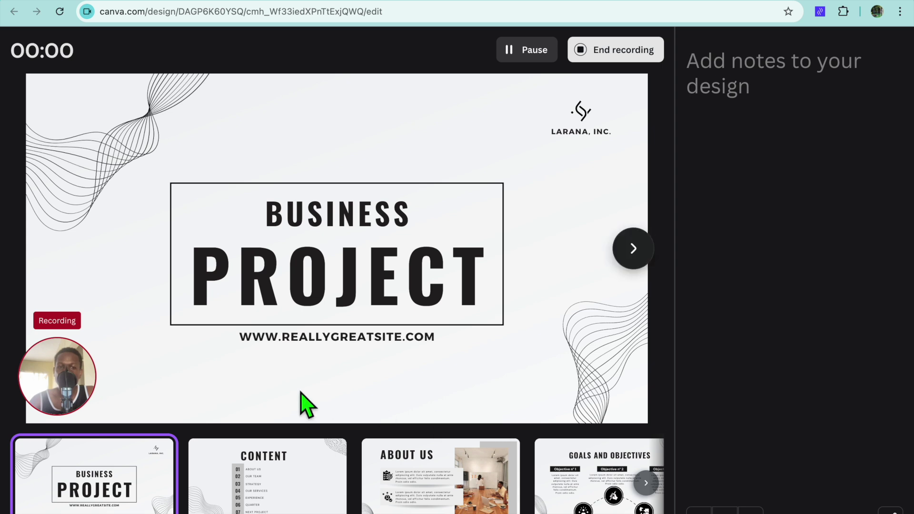
# - Record the talk, moving from the title slide to CONTENT and ABOUT US, then stop
pyautogui.click(265, 472)
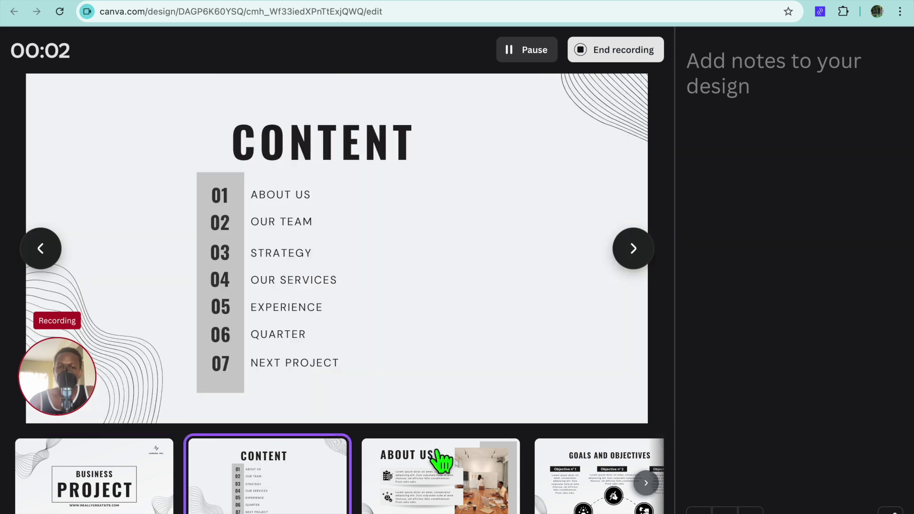
pyautogui.click(429, 475)
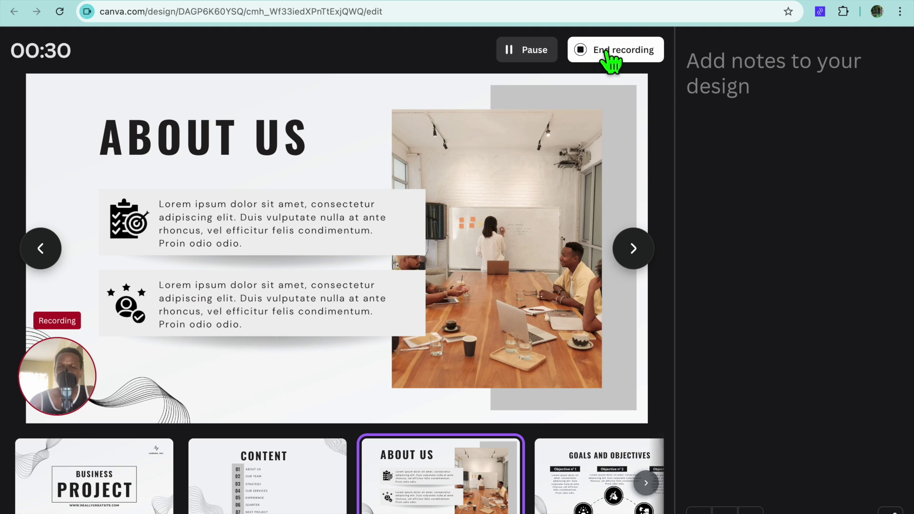
pyautogui.click(613, 54)
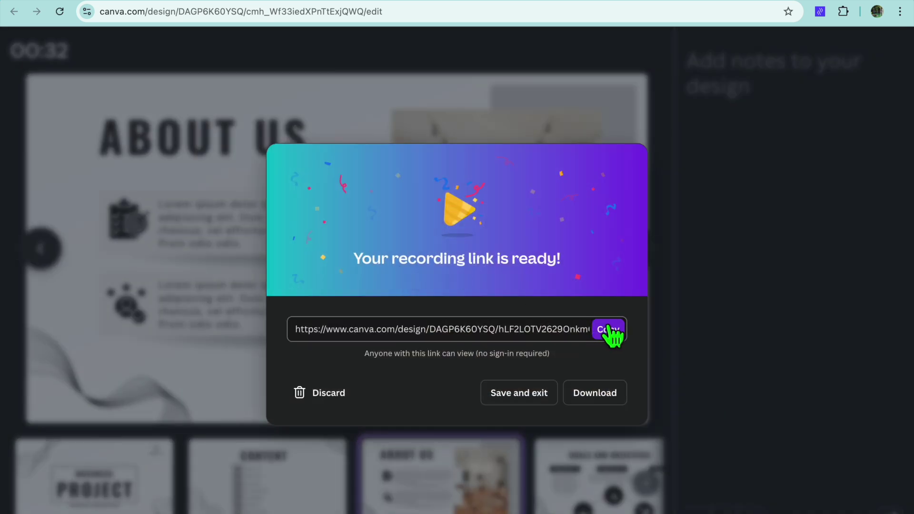
# - Copy the recording's public view link and open it in a new browser tab
pyautogui.click(608, 329)
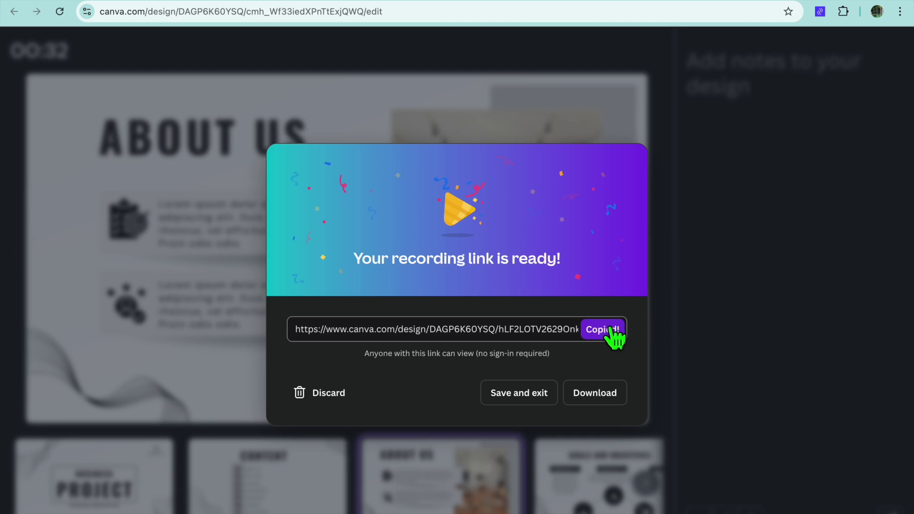
pyautogui.hotkey('ctrl', 't')
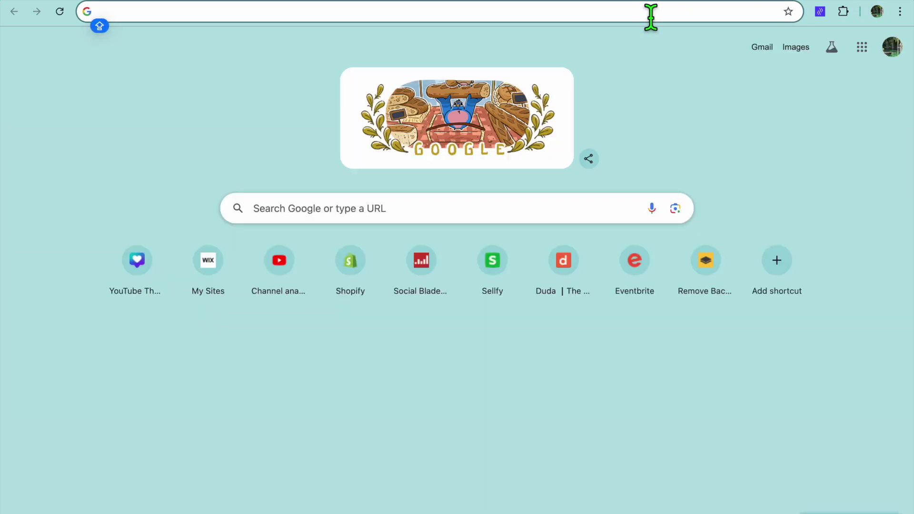
pyautogui.rightClick(657, 12)
pyautogui.click(564, 97)
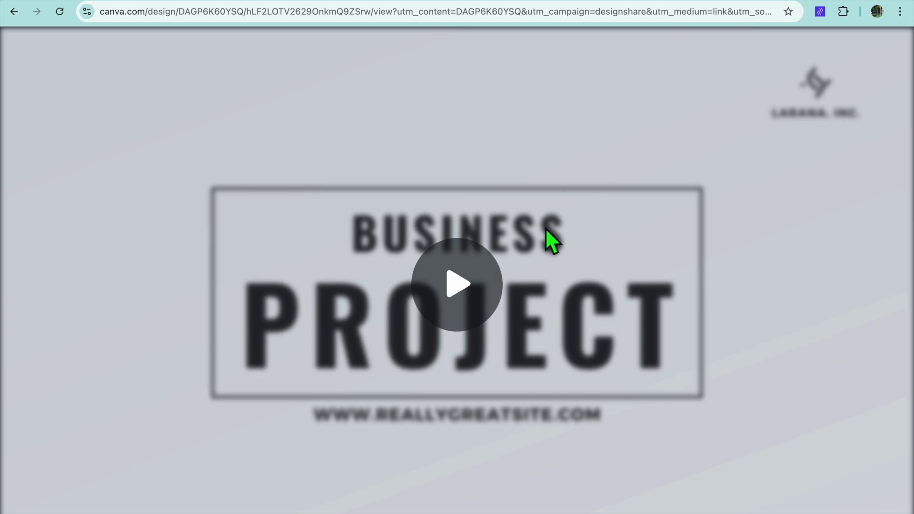
# - Play the shared recording, then return to the Canva editor tab
pyautogui.click(459, 284)
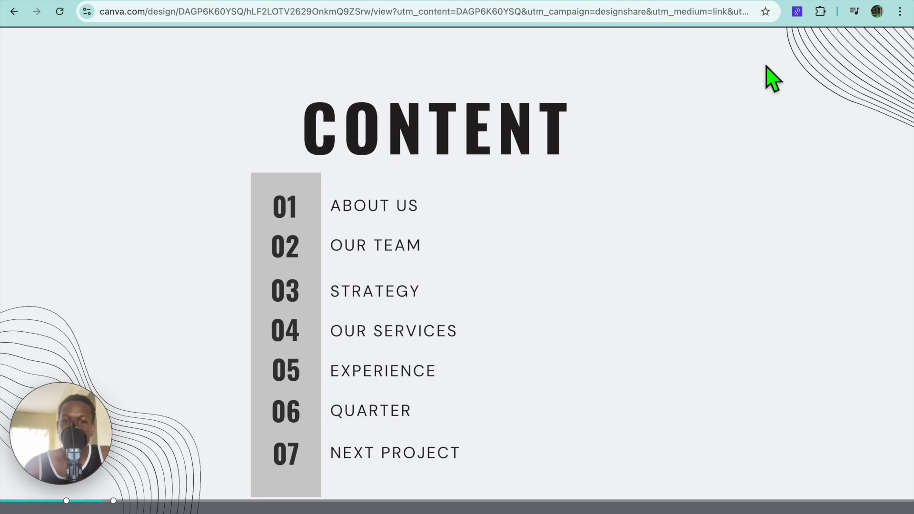
pyautogui.click(840, 8)
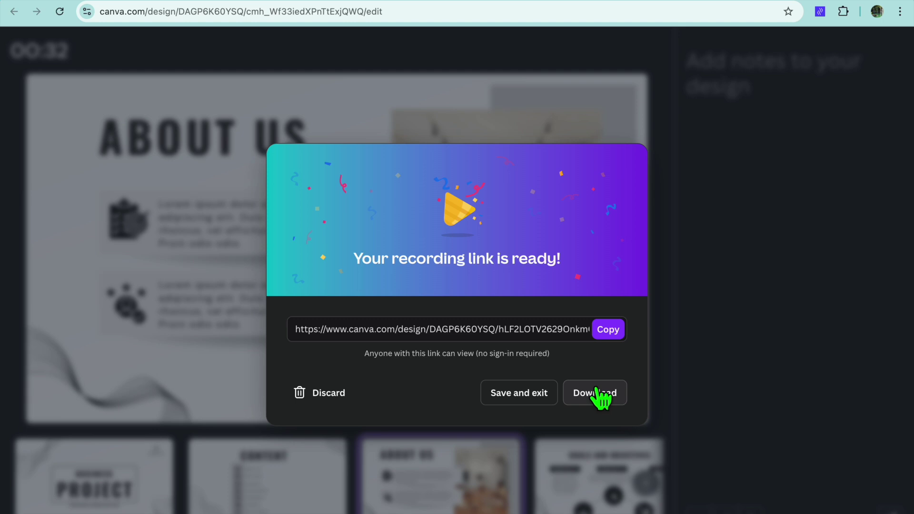
# - Save and exit the recording, then close the Present and record panel
pyautogui.click(534, 401)
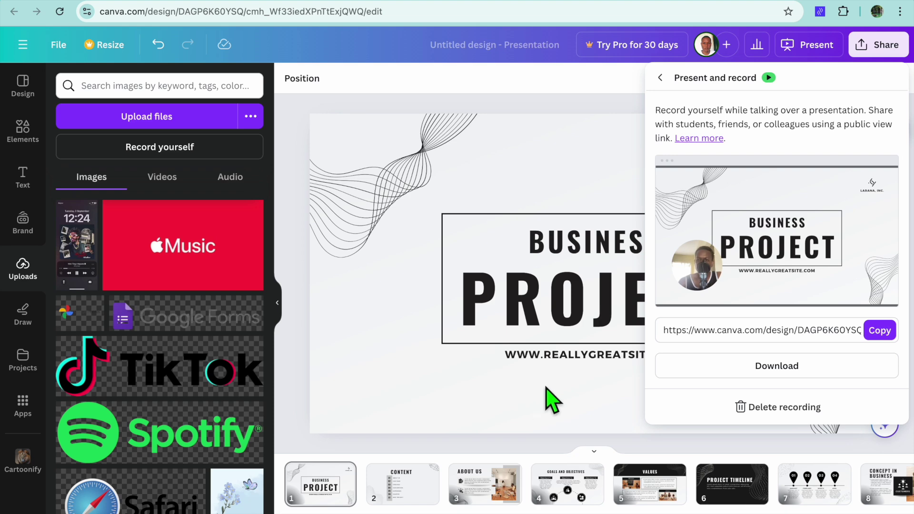
pyautogui.click(516, 374)
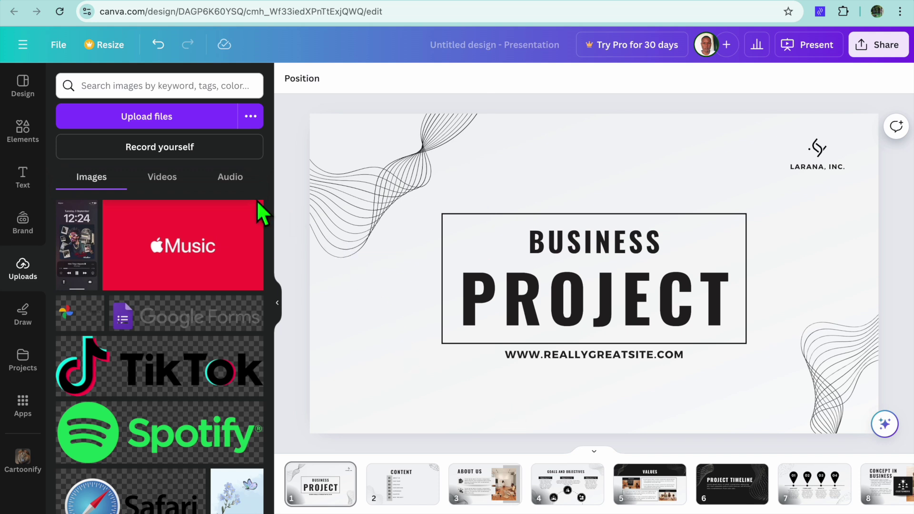
# - Switch the Uploads panel to its Audio section
pyautogui.click(230, 176)
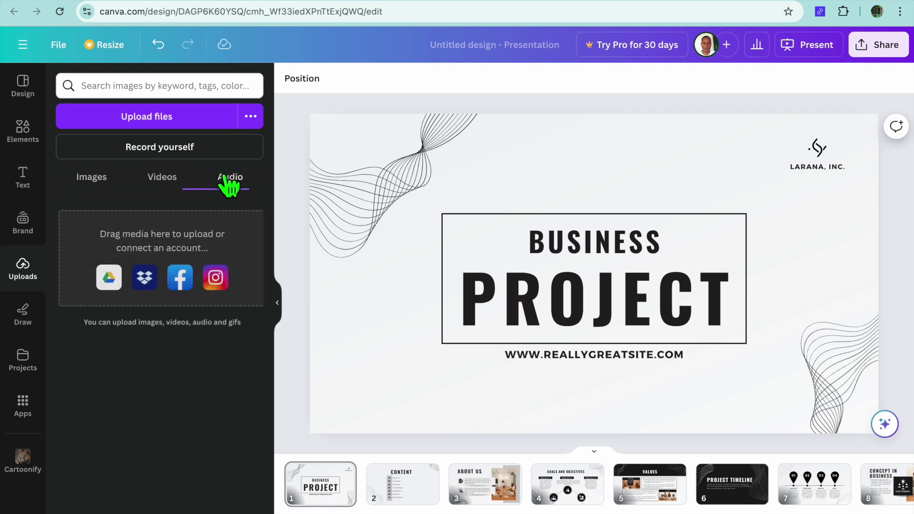